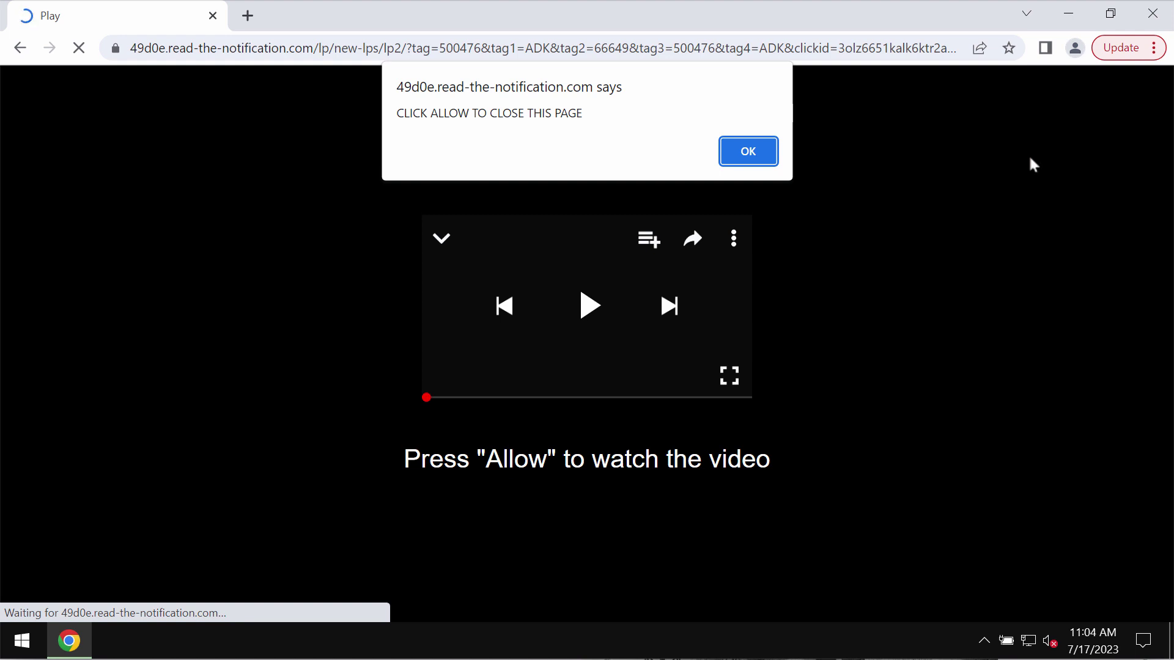
Dismiss the spam site's 'CLICK ALLOW TO CLOSE THIS PAGE' alert and move to a New Tab page
left_click(748, 152)
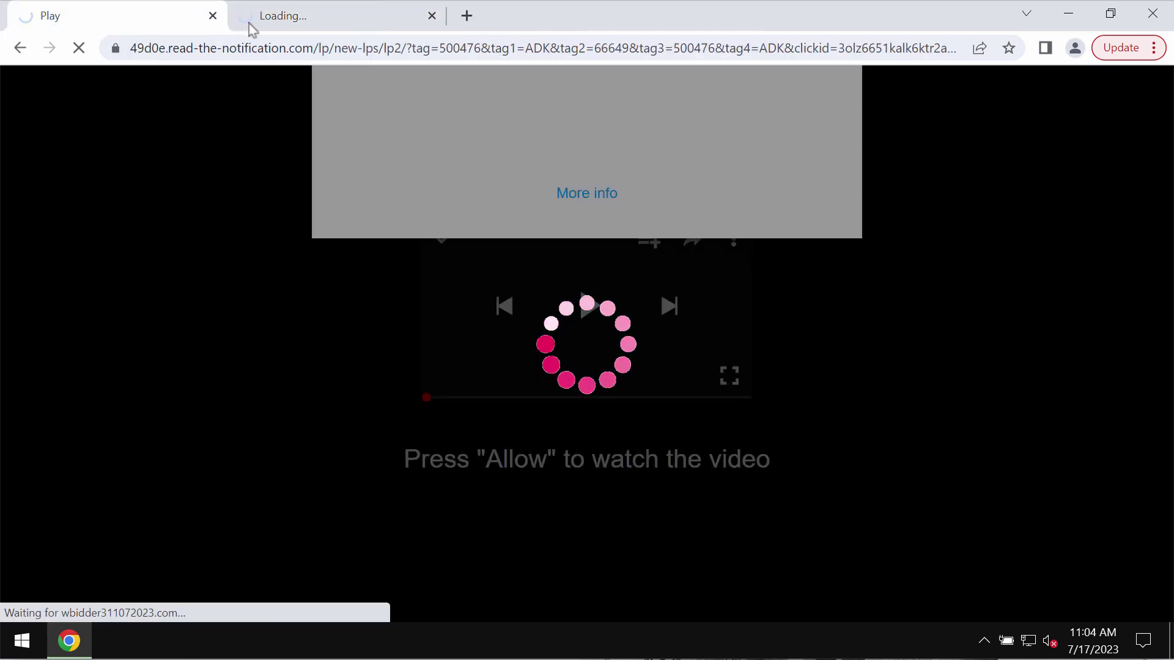
mouse_move(306, 30)
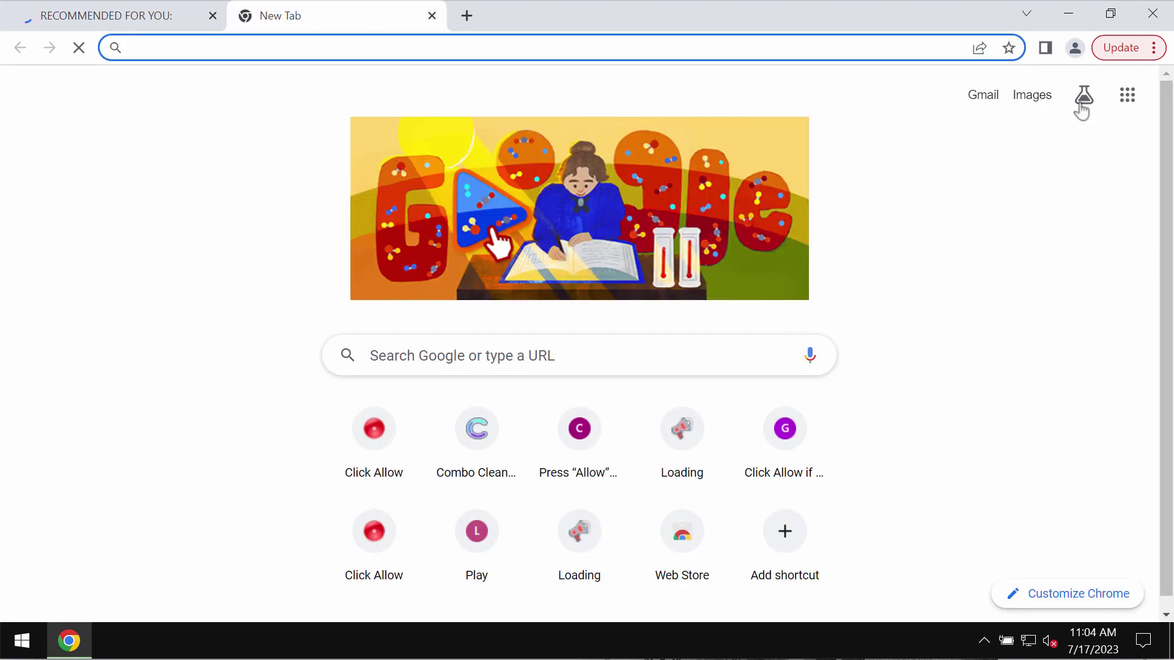
Go to Chrome Settings > Privacy and security > Site settings > Notifications
left_click(1152, 49)
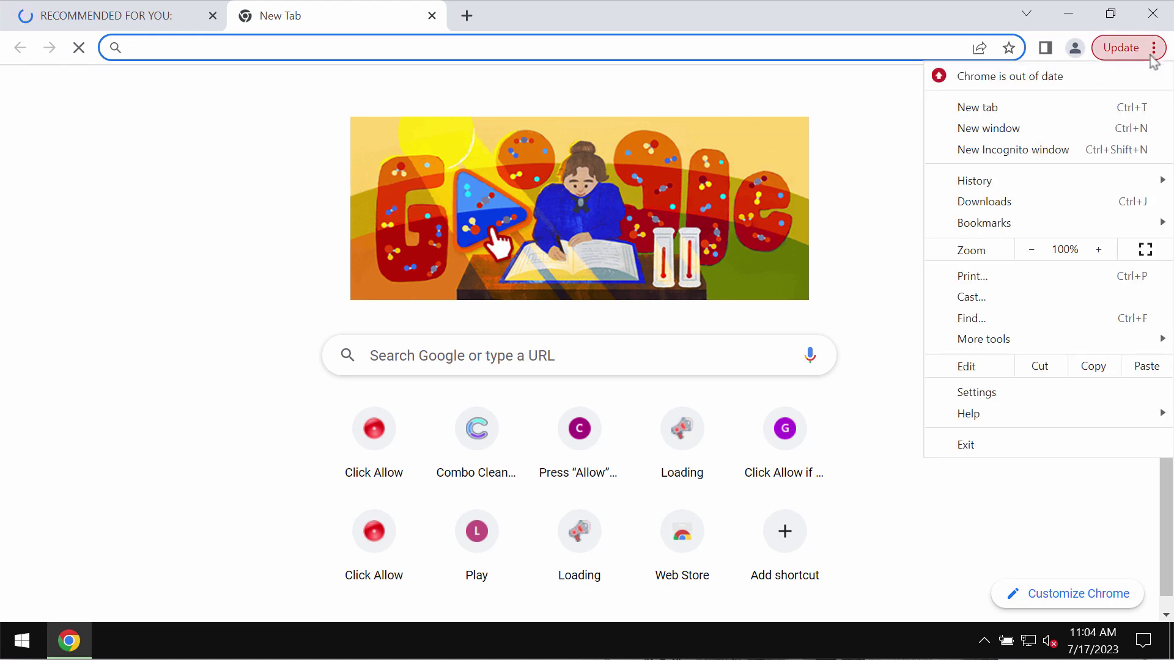
left_click(1006, 393)
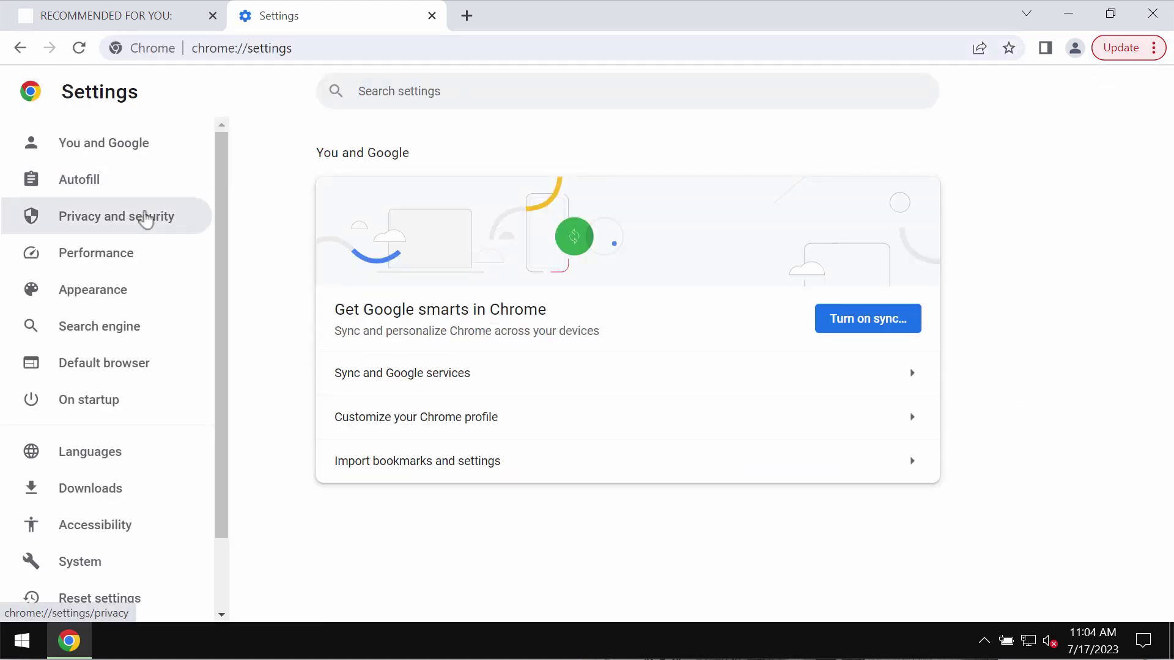
left_click(150, 217)
scroll(438, 401, "down", 3)
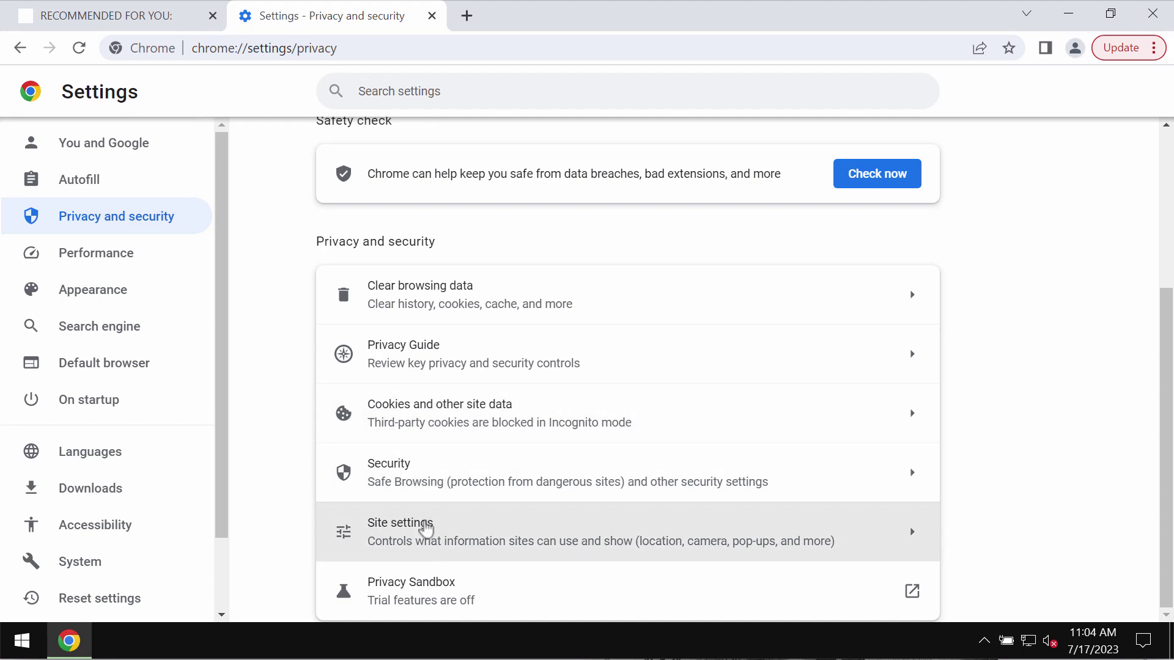
left_click(426, 530)
scroll(471, 521, "down", 6)
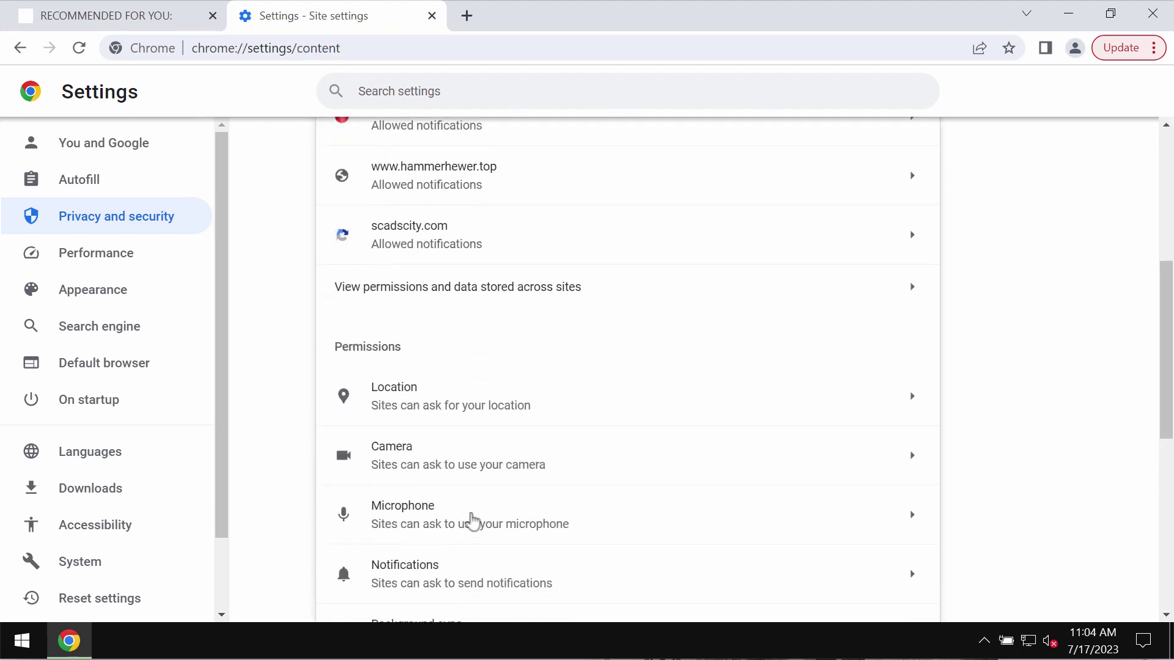
left_click(434, 560)
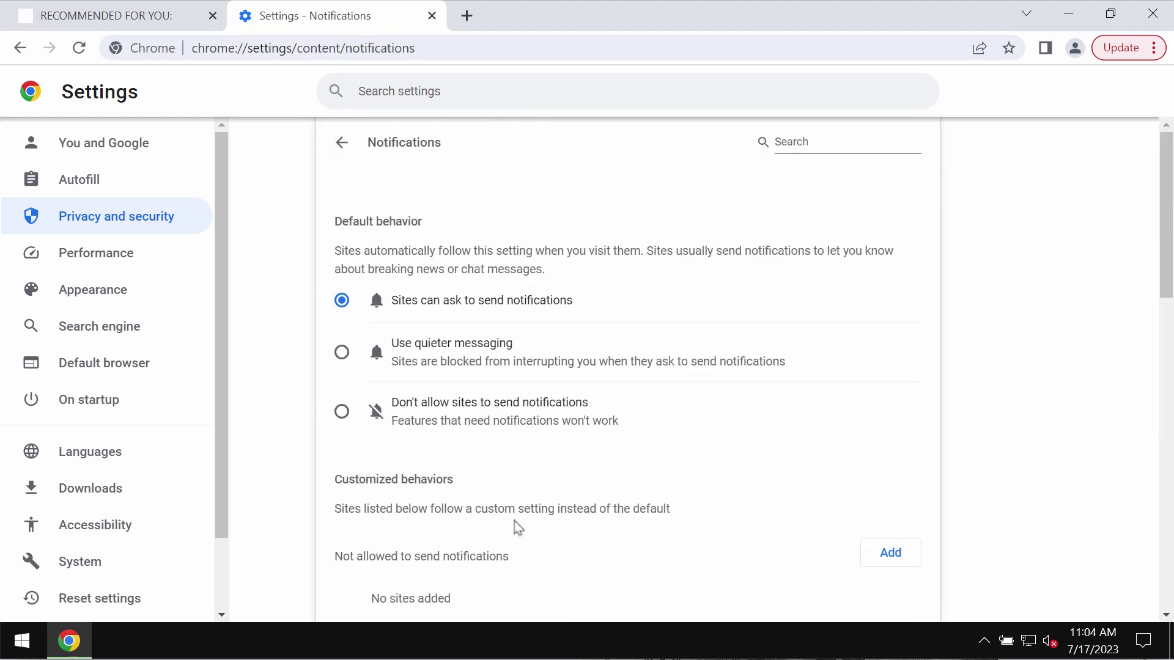
Remove dispatchfeed.com, 3.lookinews.com and news-dudafa.com from the allowed notification sites
scroll(516, 524, "down", 8)
scroll(757, 449, "up", 1)
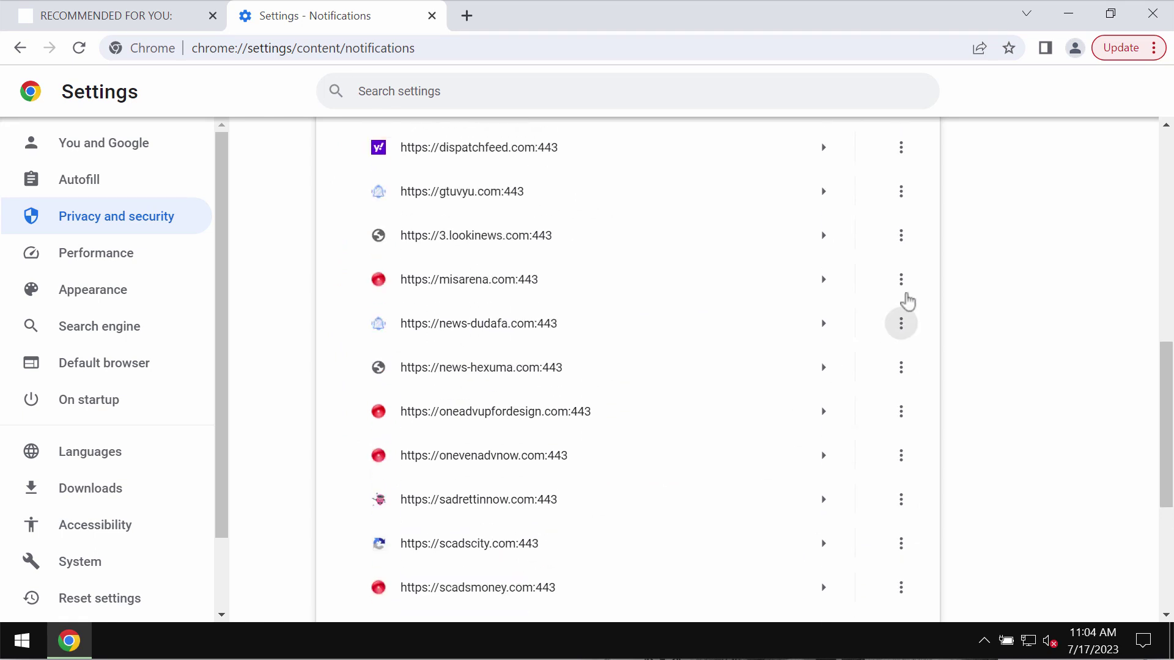
left_click(901, 150)
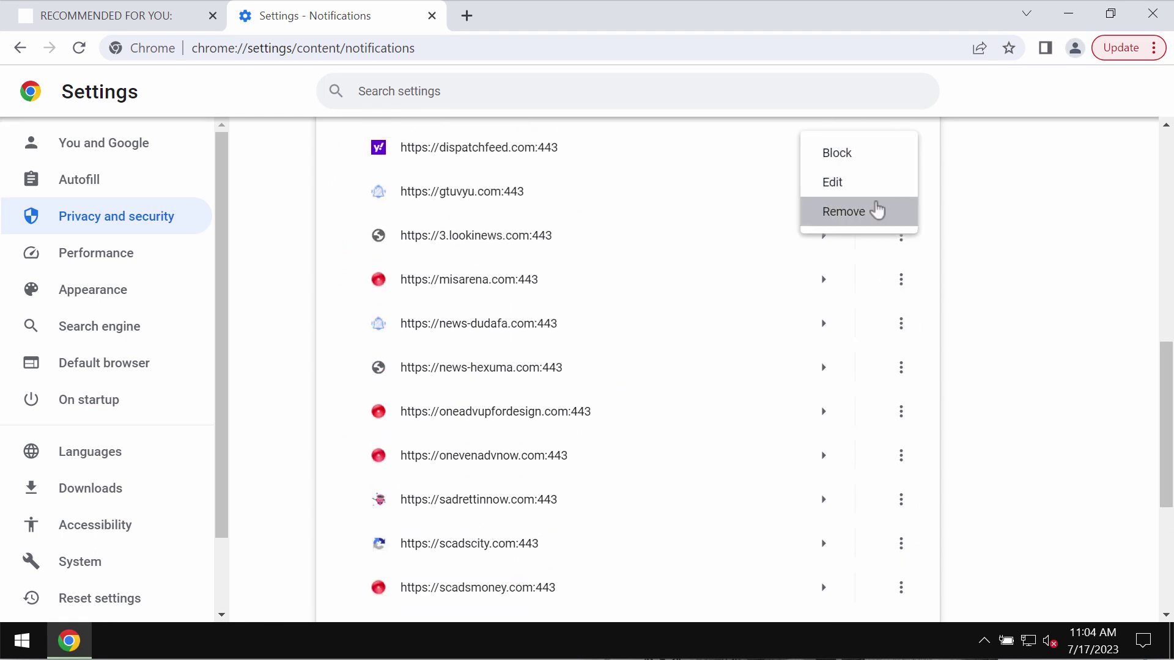
left_click(879, 210)
left_click(898, 203)
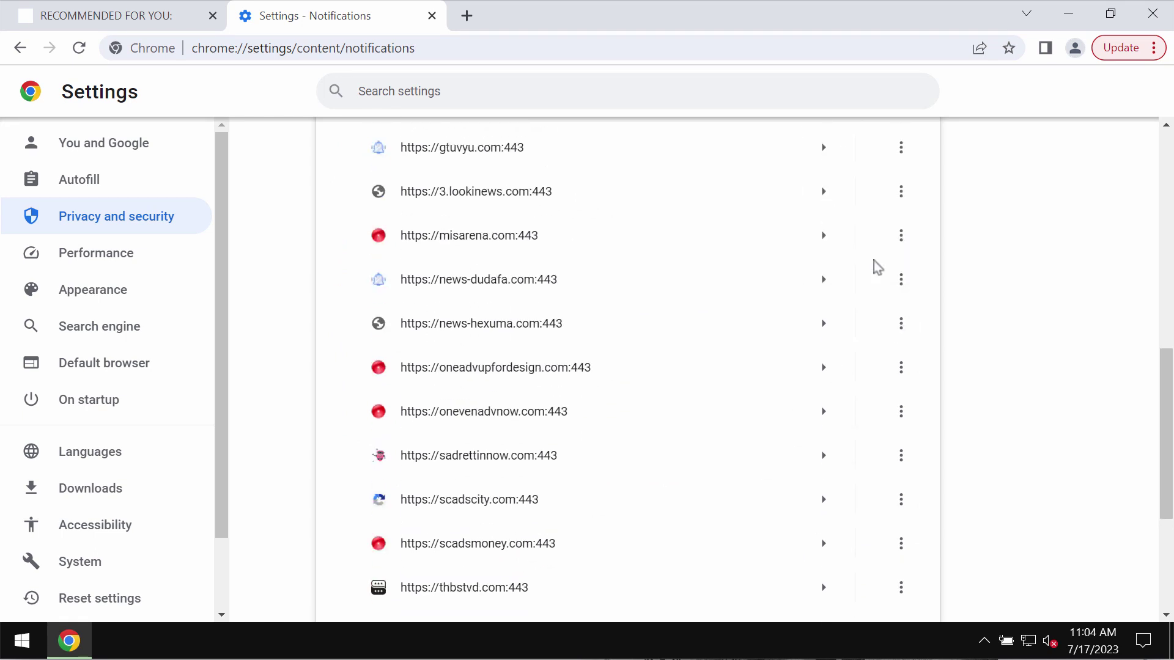
left_click(879, 260)
left_click(901, 237)
left_click(878, 300)
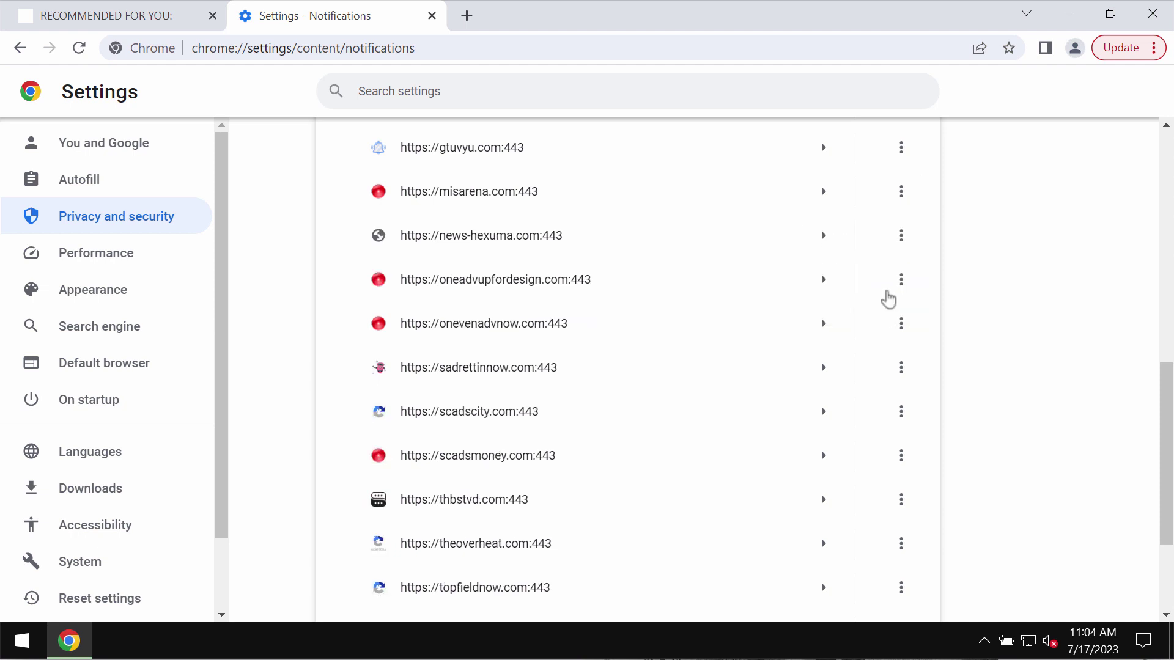
Remove oneadvupfordesign.com, onevenadvnow.com, sadrettinnow.com and scadsmoney.com from the allowed notification sites
left_click(902, 283)
left_click(880, 343)
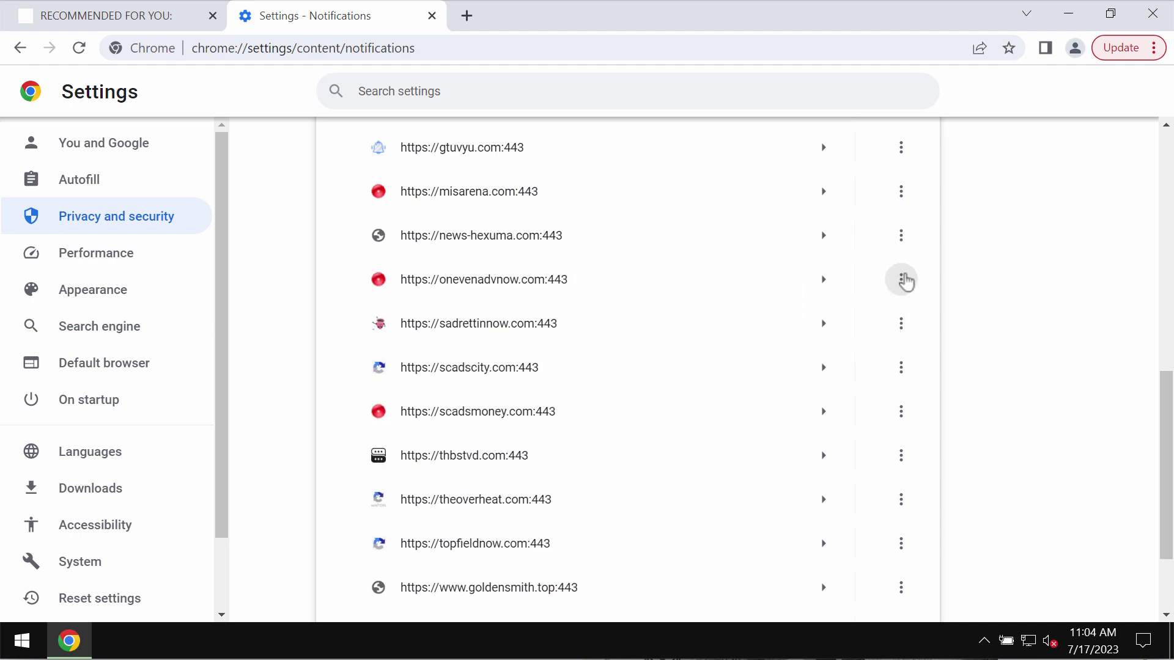
left_click(901, 281)
left_click(880, 344)
left_click(900, 280)
left_click(873, 344)
left_click(902, 325)
left_click(873, 394)
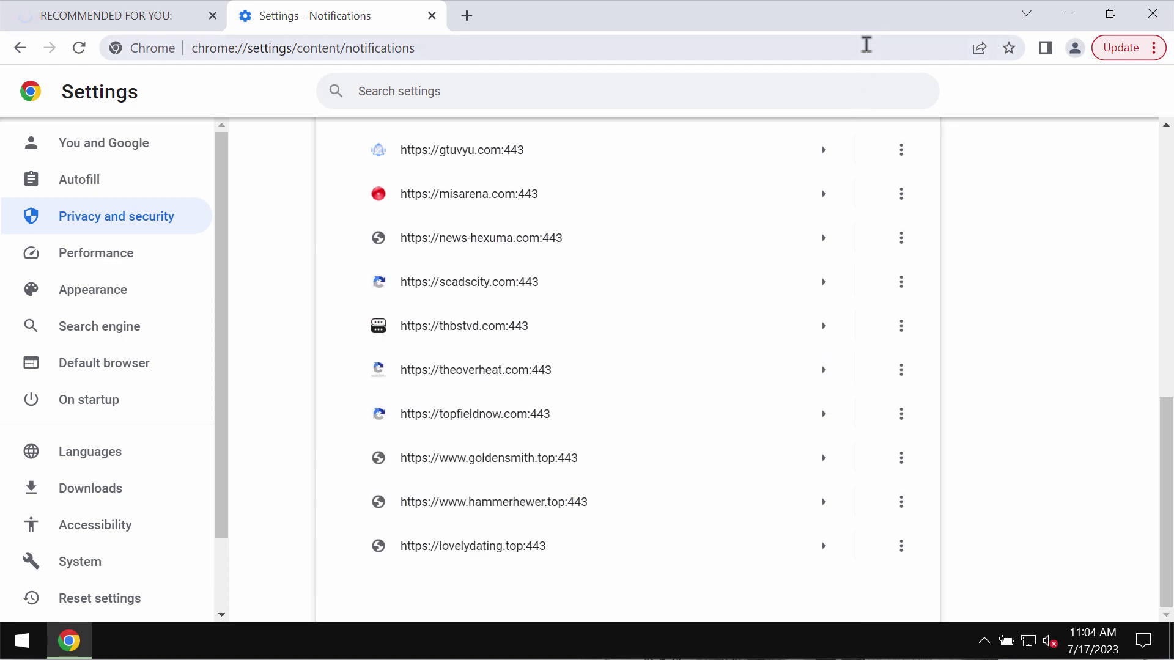
left_click(866, 44)
Load combocleaner.com, close the 'RECOMMENDED FOR YOU' spam tab, and minimize Chrome
type("combocleaner.com")
key("Return")
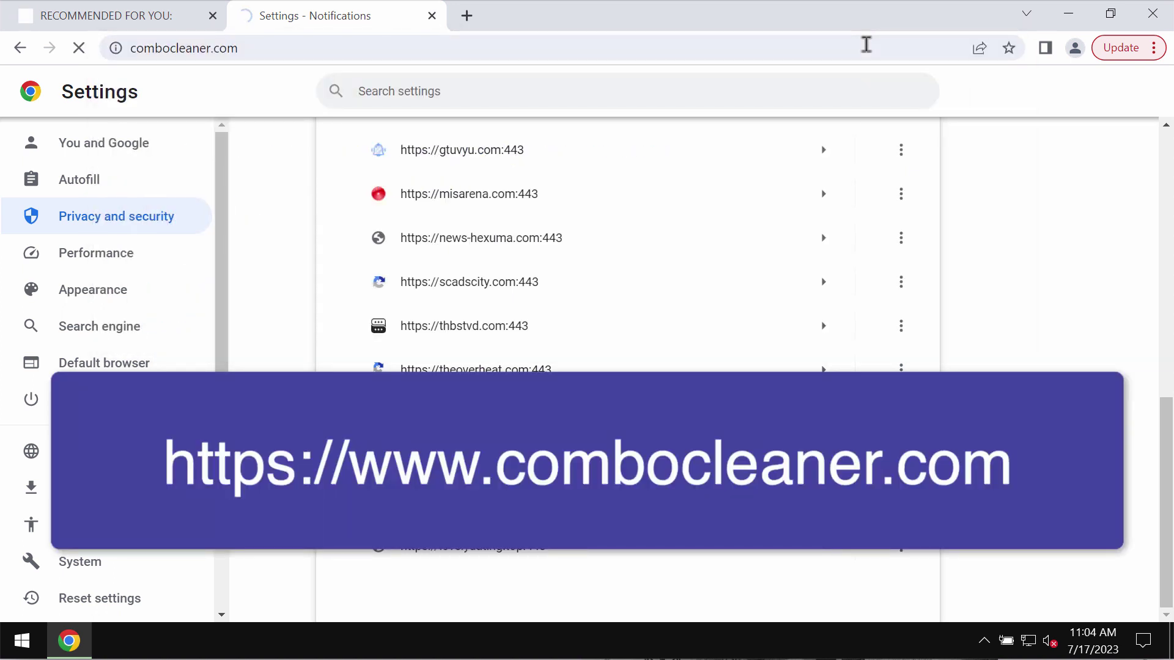
left_click(213, 15)
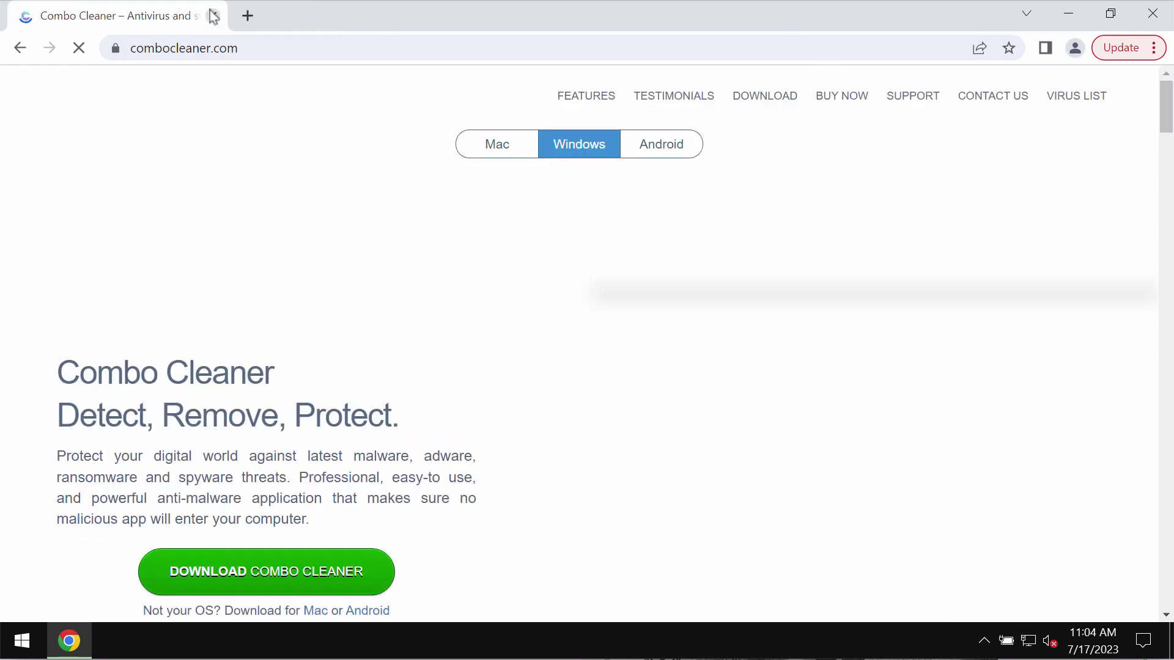
left_click(1079, 12)
Launch Combo Cleaner from its desktop icon
double_click(73, 343)
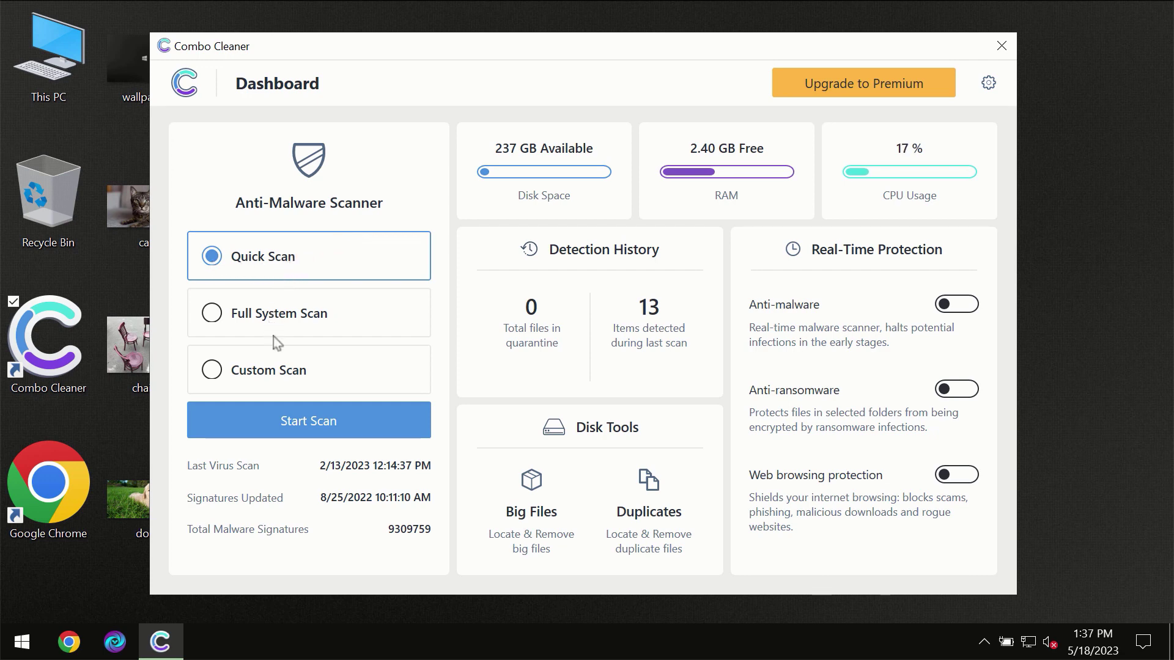
Start a Quick Scan and let it run until one suspicious item is flagged
left_click(301, 428)
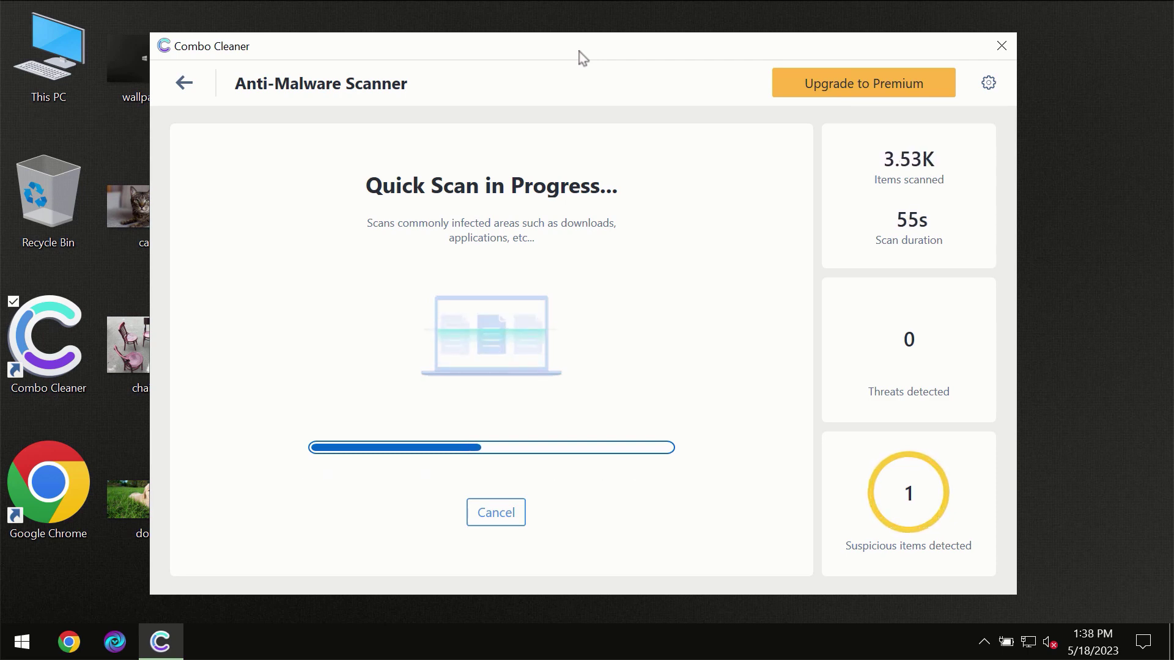
Review the Anti-Ransomware settings, then go back to the Dashboard
left_click(990, 84)
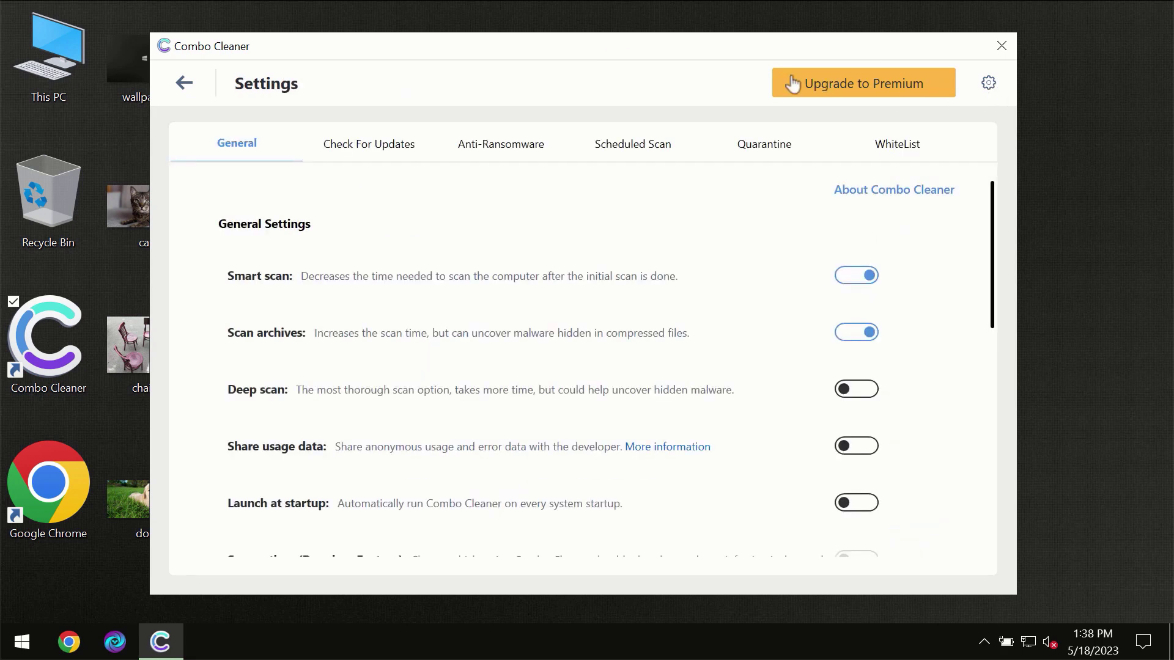
left_click(494, 156)
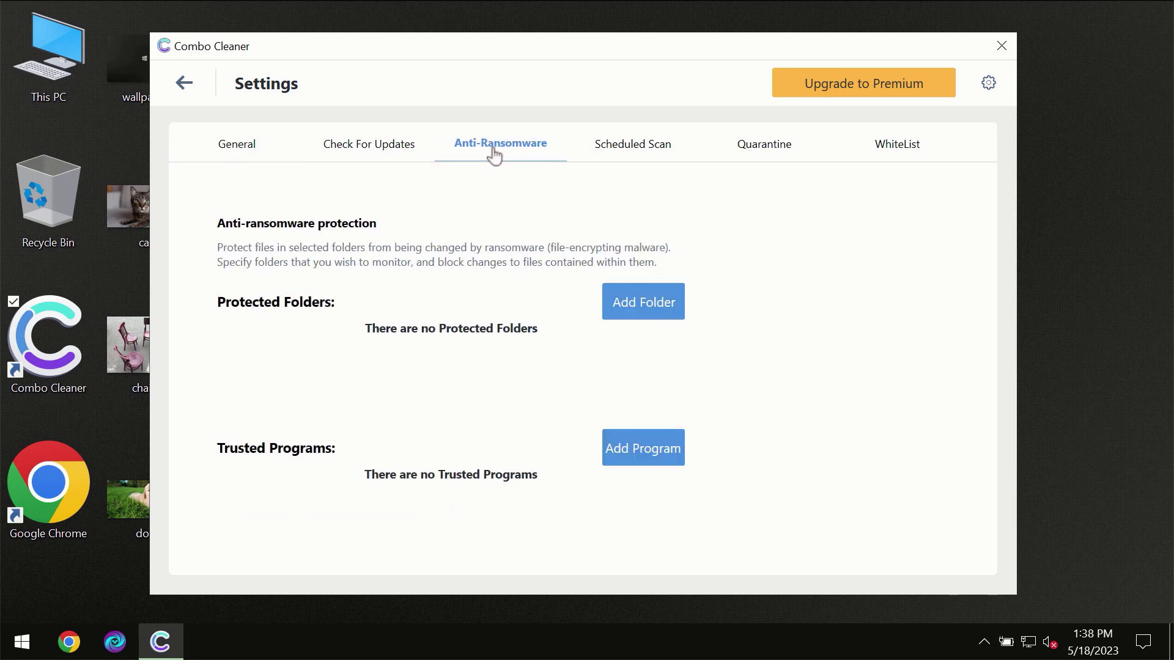
left_click(184, 86)
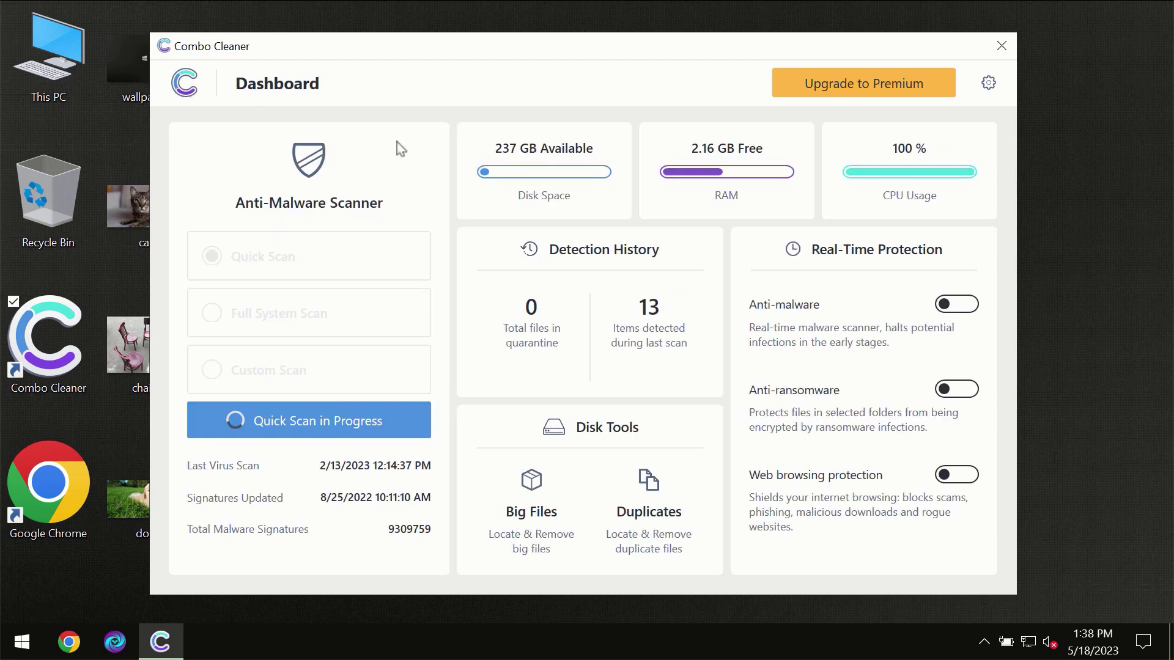
View the finished scan's awejx.eastfeukufunde.com Ads threat, then bring up the Premium upgrade page
left_click(338, 430)
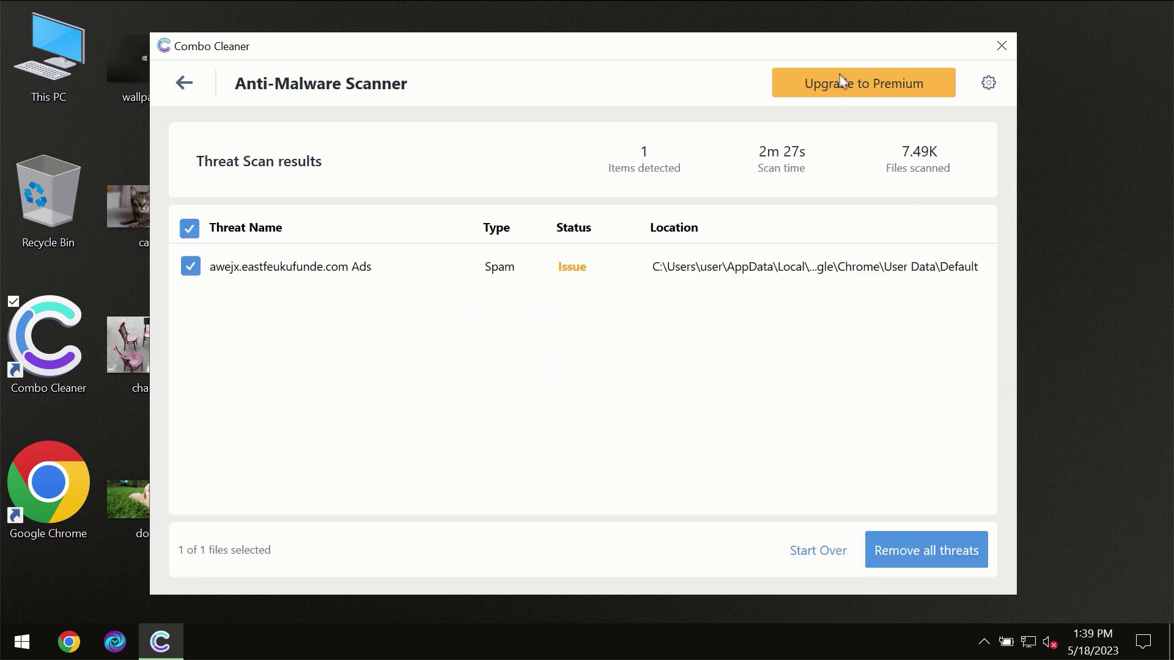
left_click(843, 84)
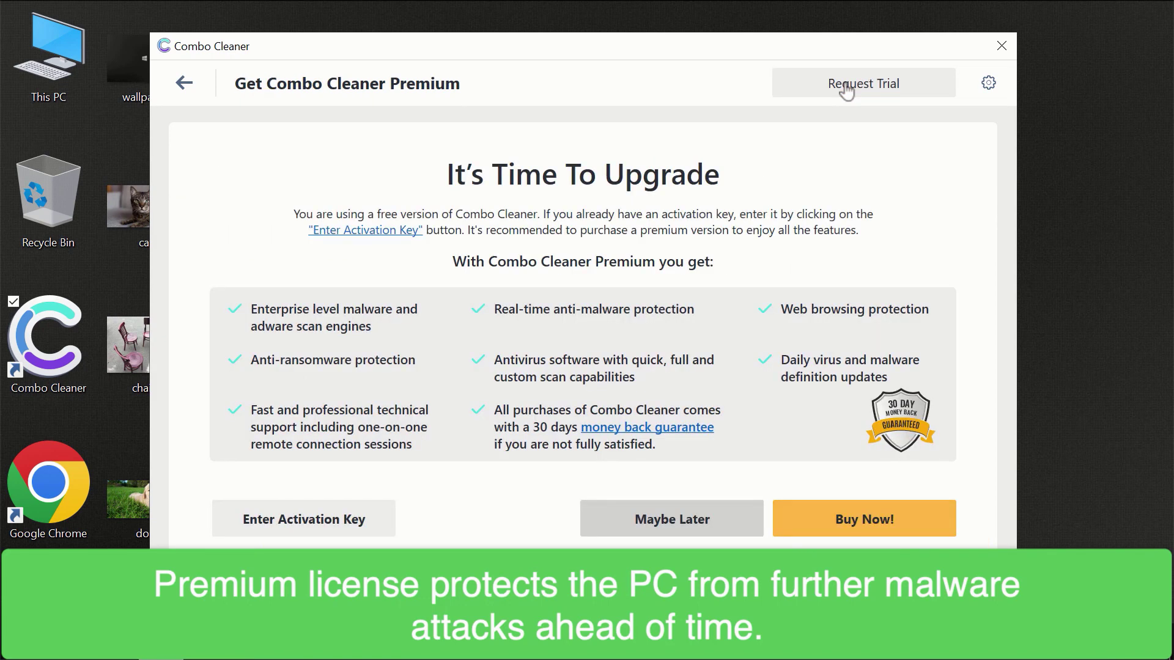